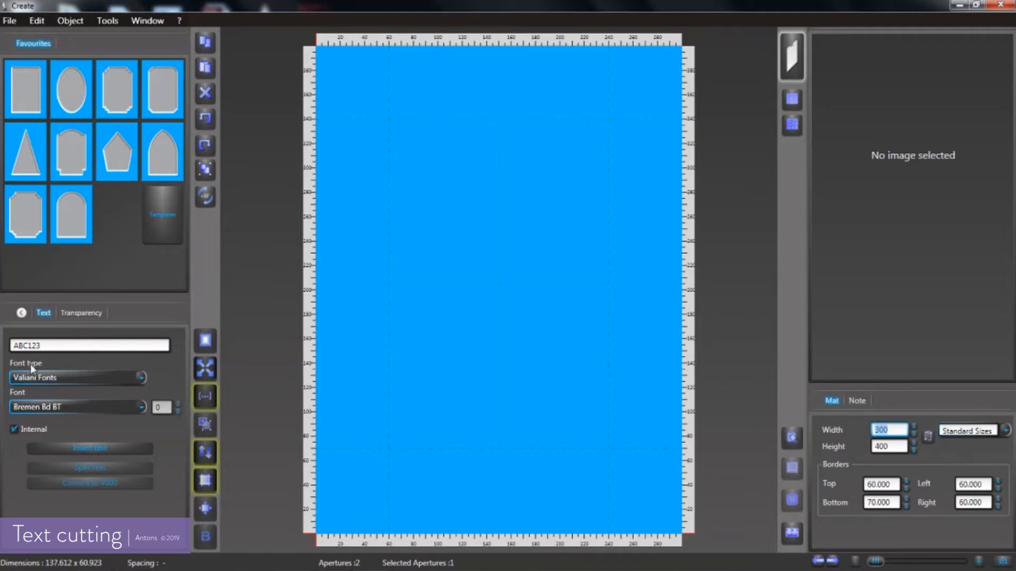
Insert the text "TEST" on the mat using the Valiani Fonts font type
{"action": "left_click", "coordinate": [142, 377]}
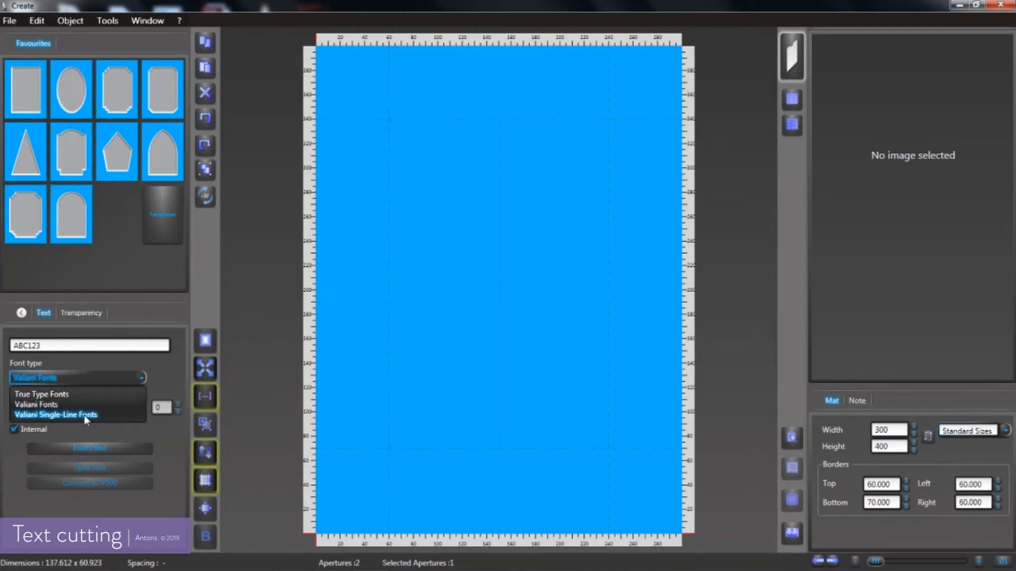
{"action": "left_click", "coordinate": [52, 405]}
{"action": "left_click_drag", "start_coordinate": [42, 346], "coordinate": [1, 355]}
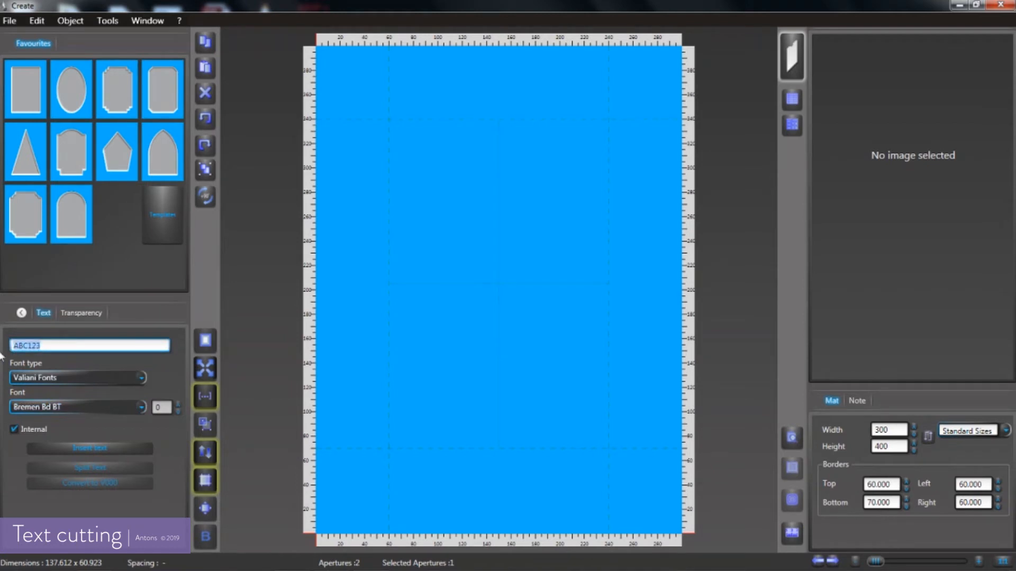
{"action": "type", "text": "TEST"}
{"action": "left_click", "coordinate": [99, 447]}
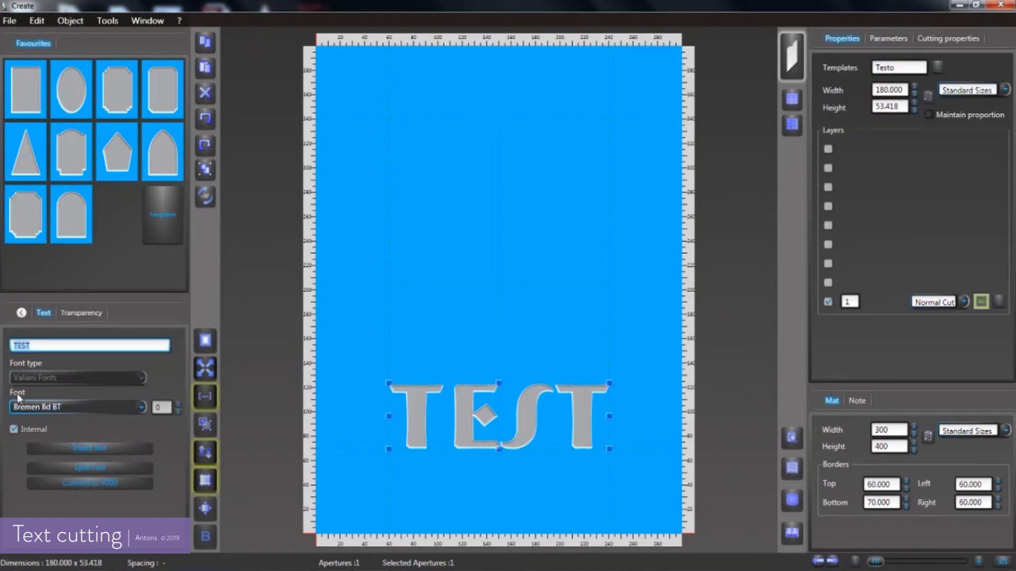
Set the text's font to Thunderbird BT after comparing neighbouring fonts, and resize the mat to fit the text
{"action": "left_click", "coordinate": [142, 407]}
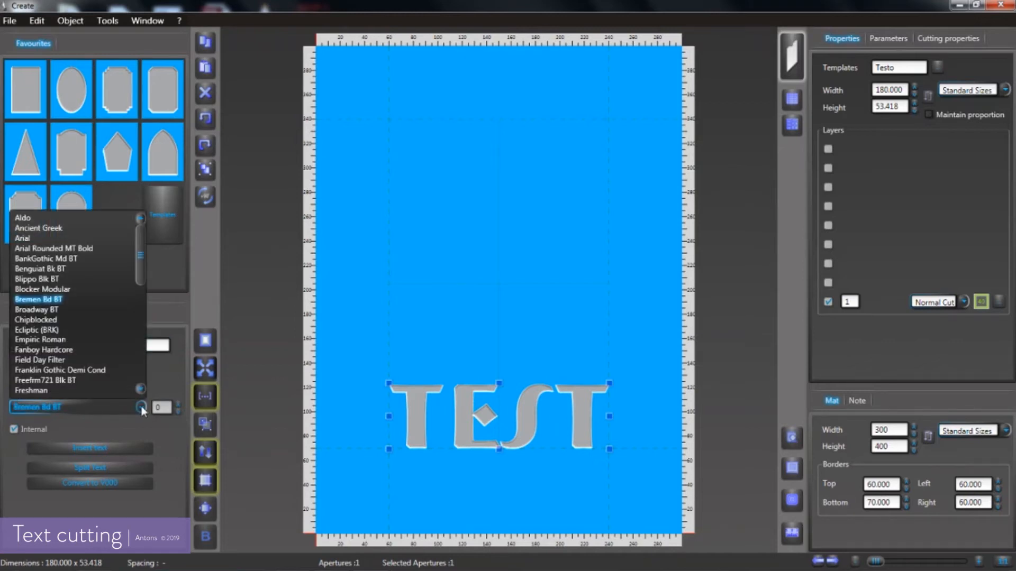
{"action": "left_click_drag", "start_coordinate": [144, 269], "coordinate": [145, 377]}
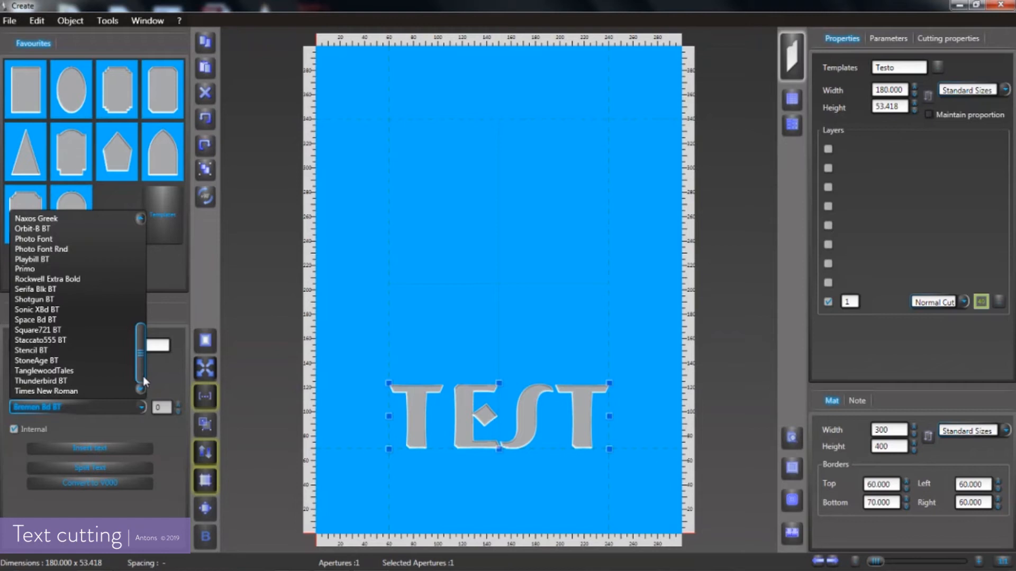
{"action": "left_click", "coordinate": [42, 381]}
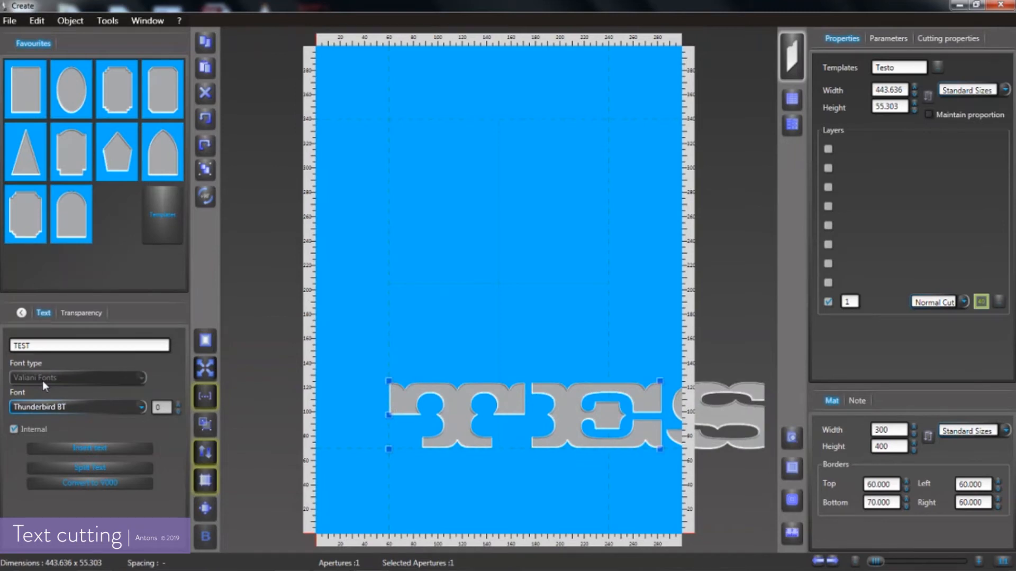
{"action": "key", "text": "Up"}
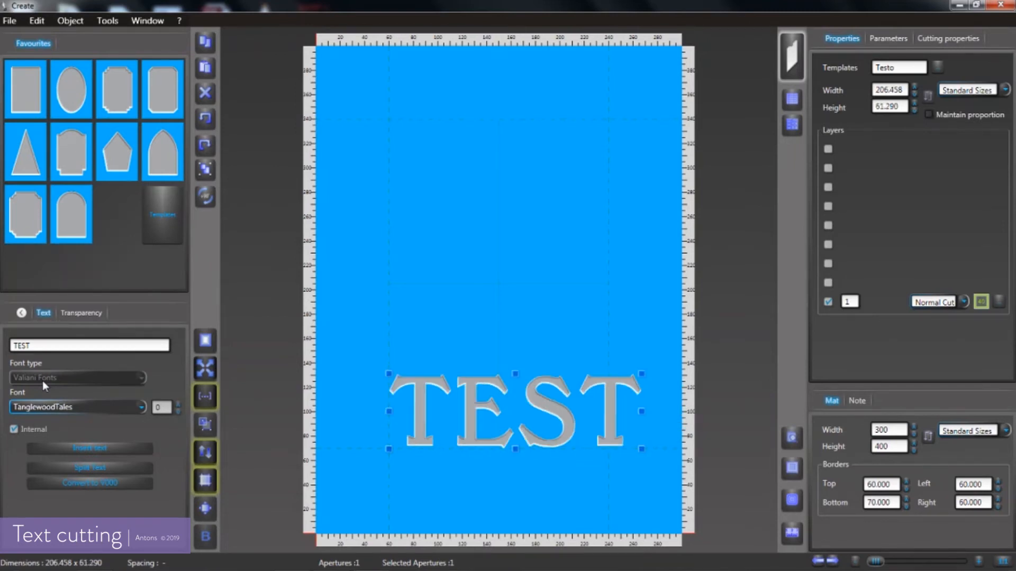
{"action": "key", "text": "Up"}
{"action": "key", "text": "Down"}
{"action": "key", "text": "Down"}
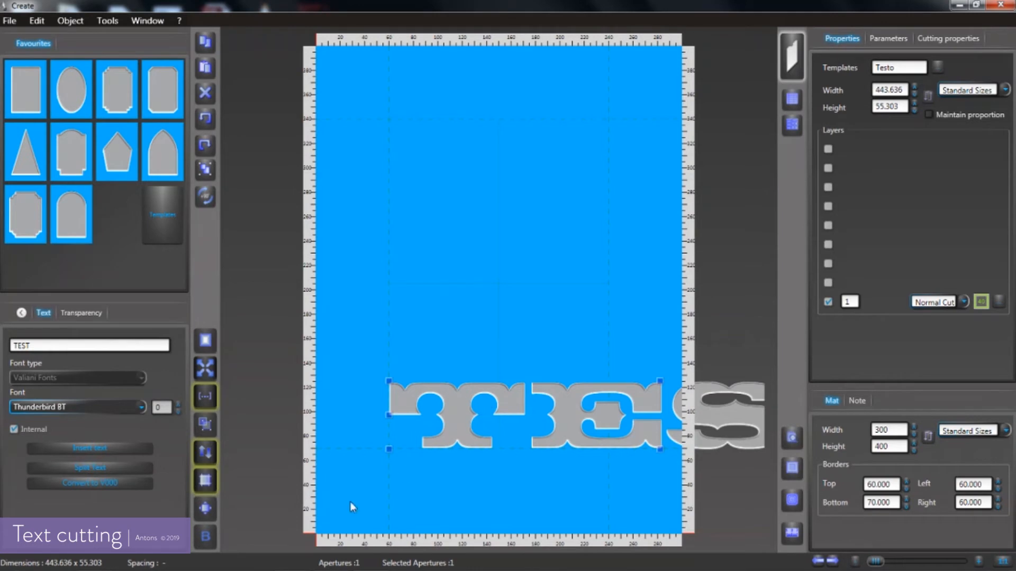
{"action": "left_click", "coordinate": [205, 509]}
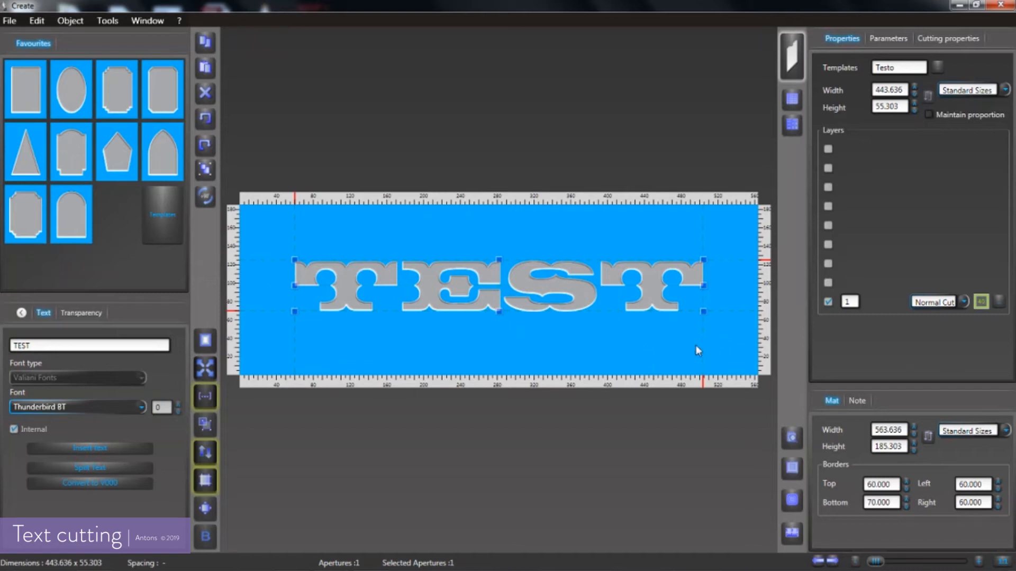
Add a rounded V-Groove outline around the text with a reveal of 10 on layer 1
{"action": "left_click", "coordinate": [792, 498]}
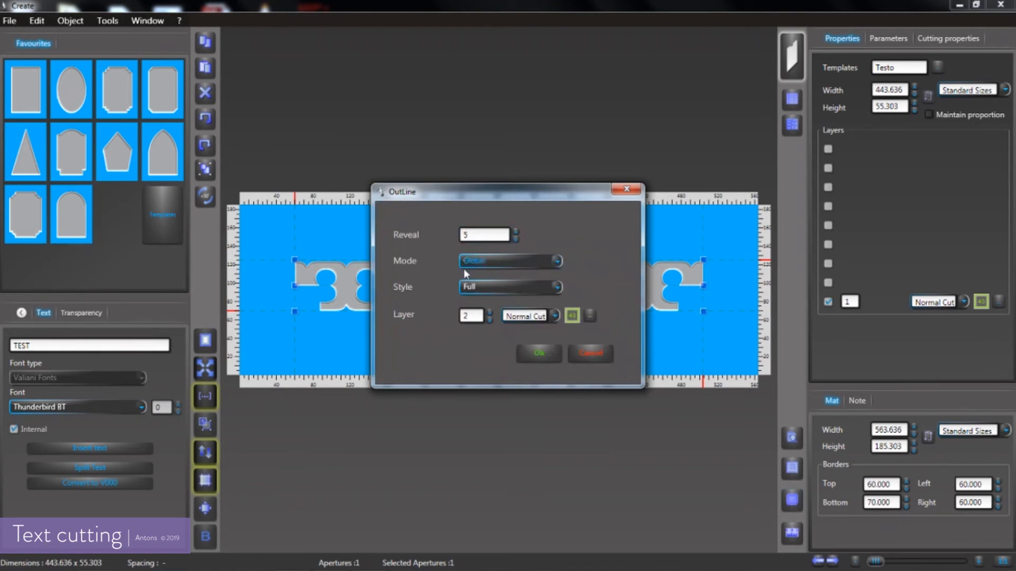
{"action": "left_click", "coordinate": [560, 286]}
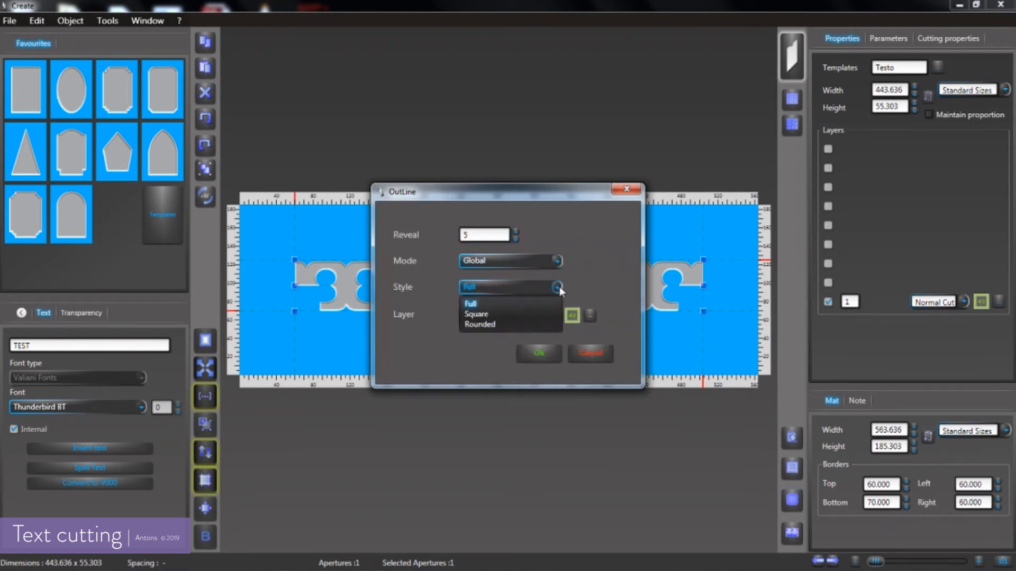
{"action": "left_click", "coordinate": [487, 324]}
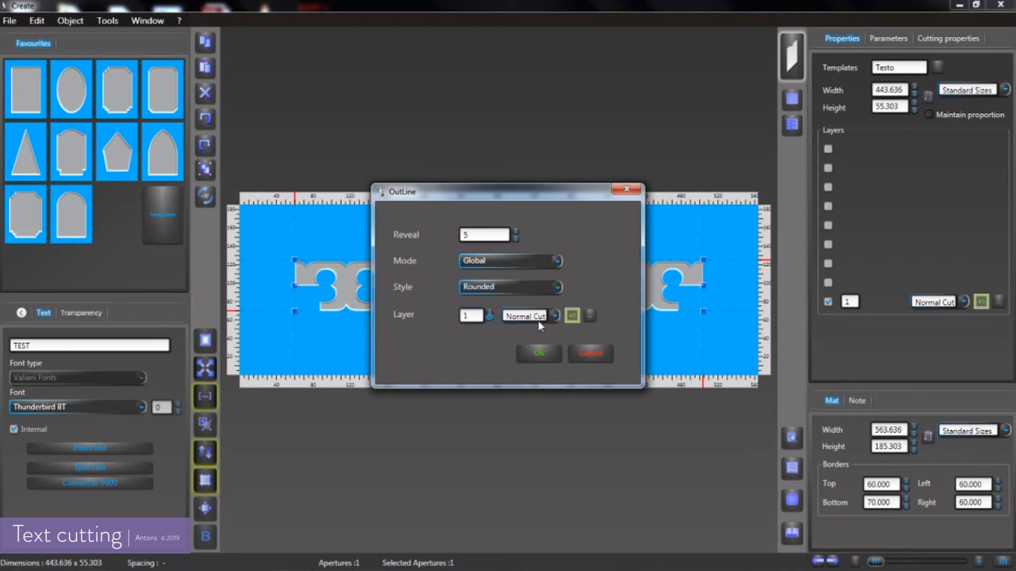
{"action": "left_click", "coordinate": [554, 317]}
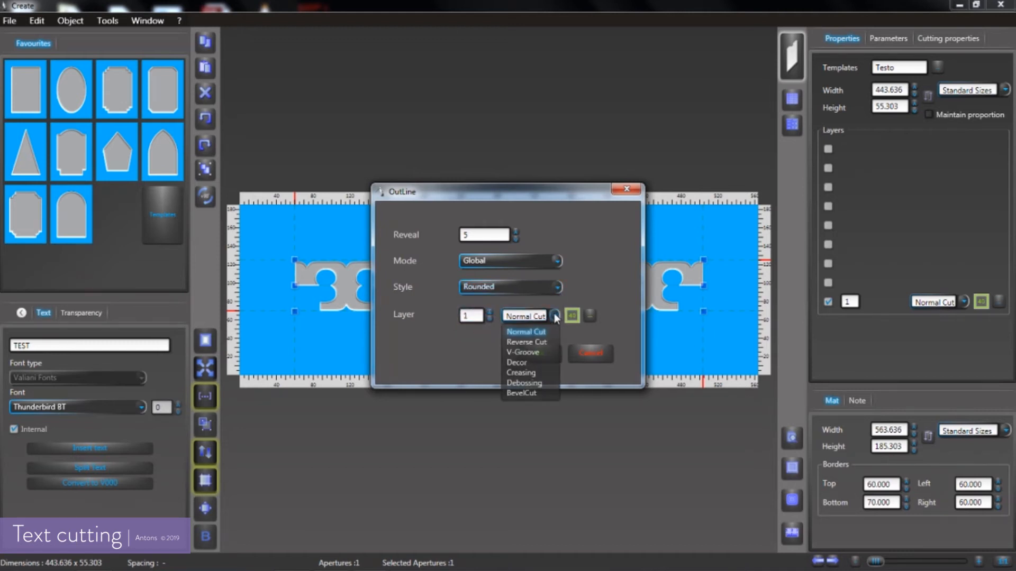
{"action": "left_click", "coordinate": [530, 351]}
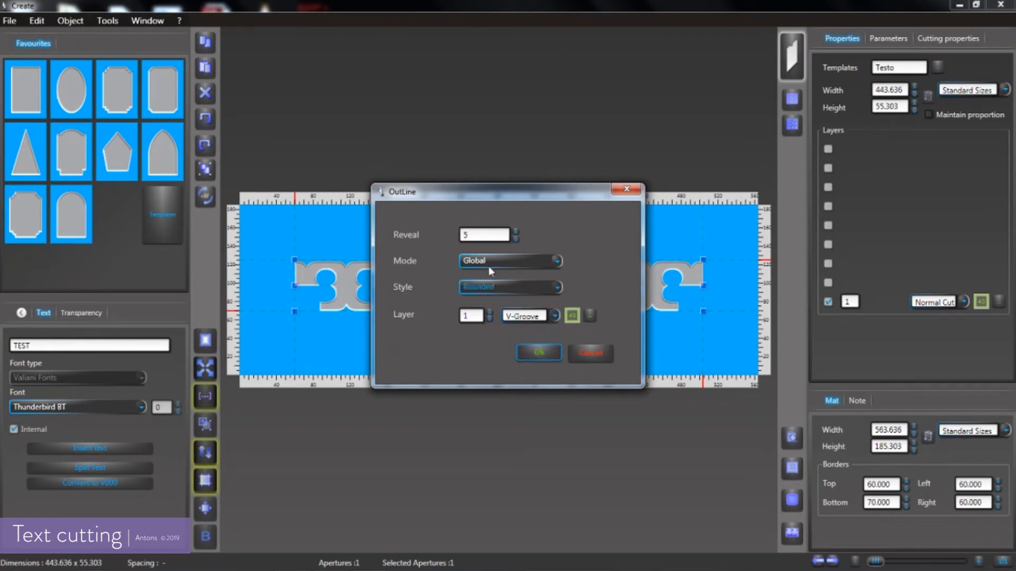
{"action": "double_click", "coordinate": [470, 235]}
{"action": "type", "text": "10"}
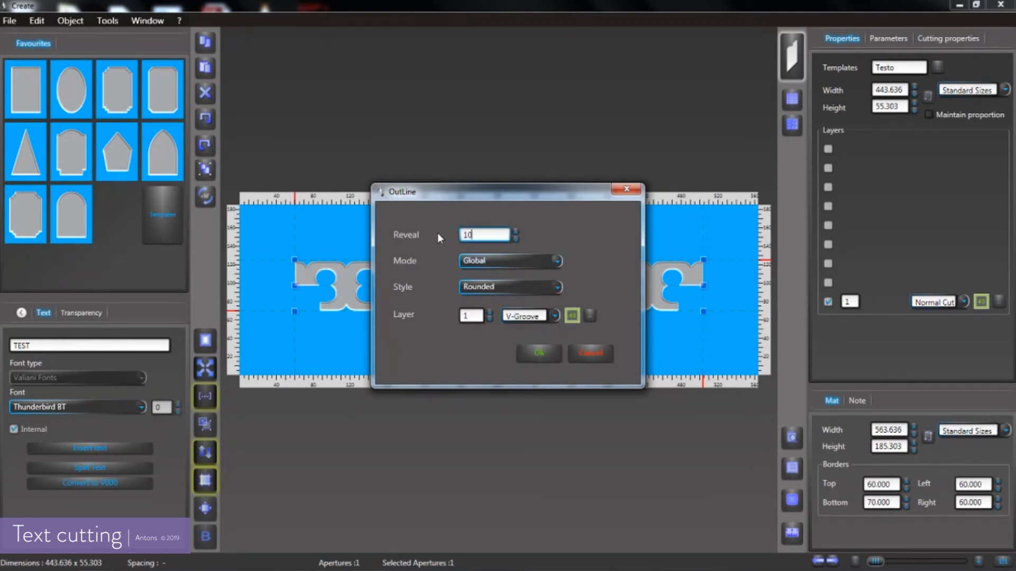
{"action": "left_click", "coordinate": [532, 351]}
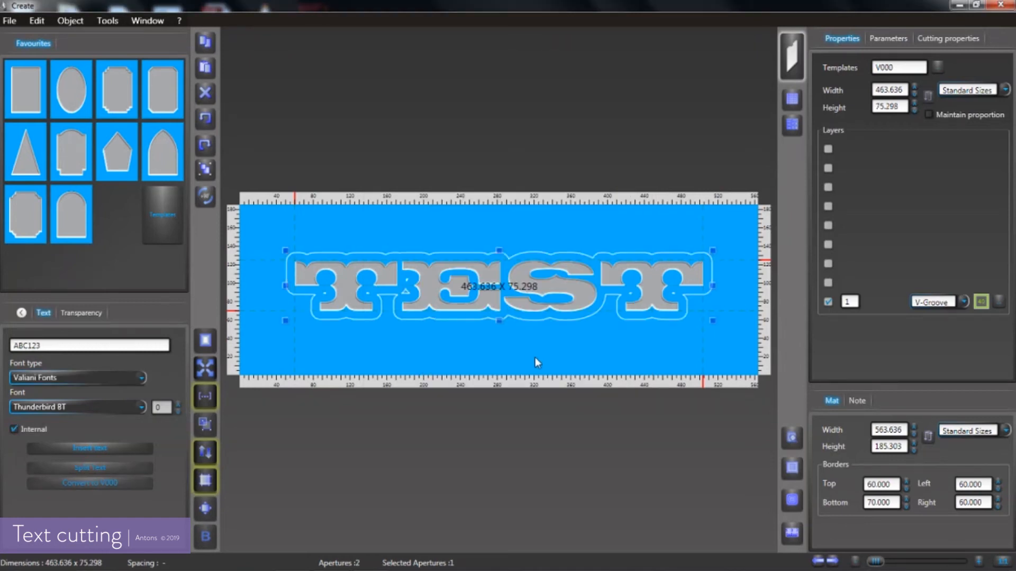
Turn off the on-canvas dimension display
{"action": "left_click", "coordinate": [210, 398]}
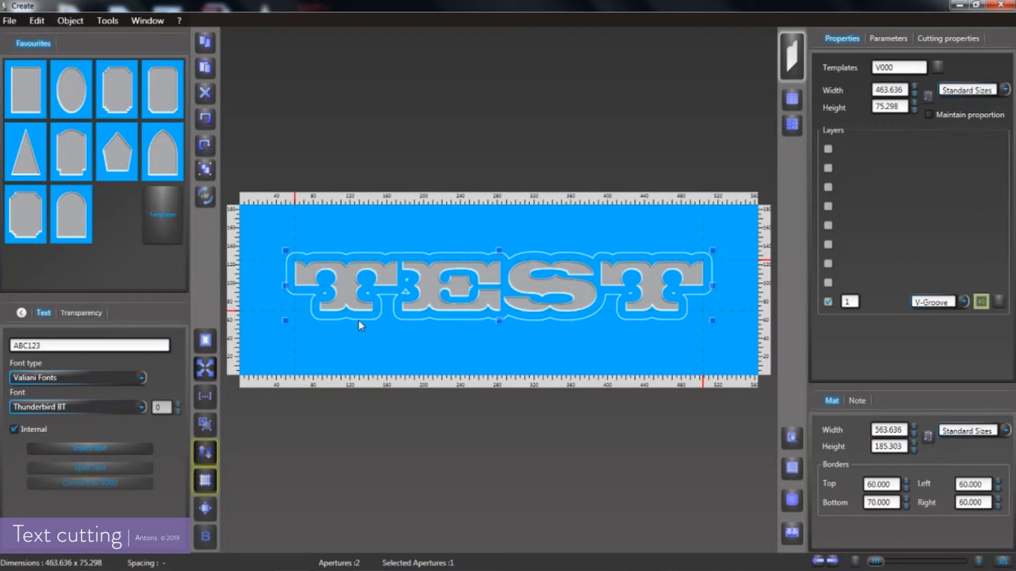
Explode the outline template into separate pieces and delete two of its tiny stray fragments
{"action": "right_click", "coordinate": [329, 320]}
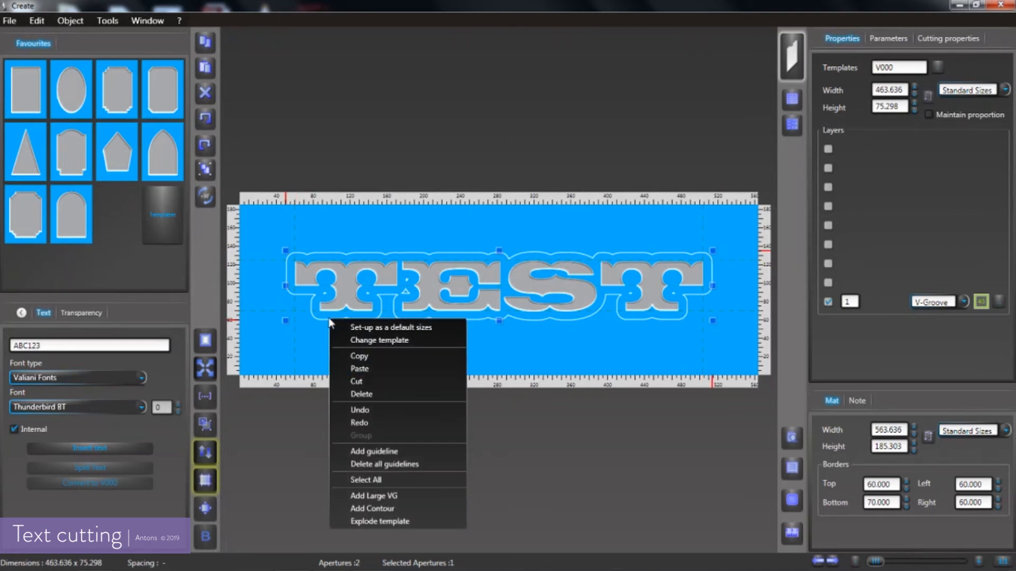
{"action": "left_click", "coordinate": [363, 523]}
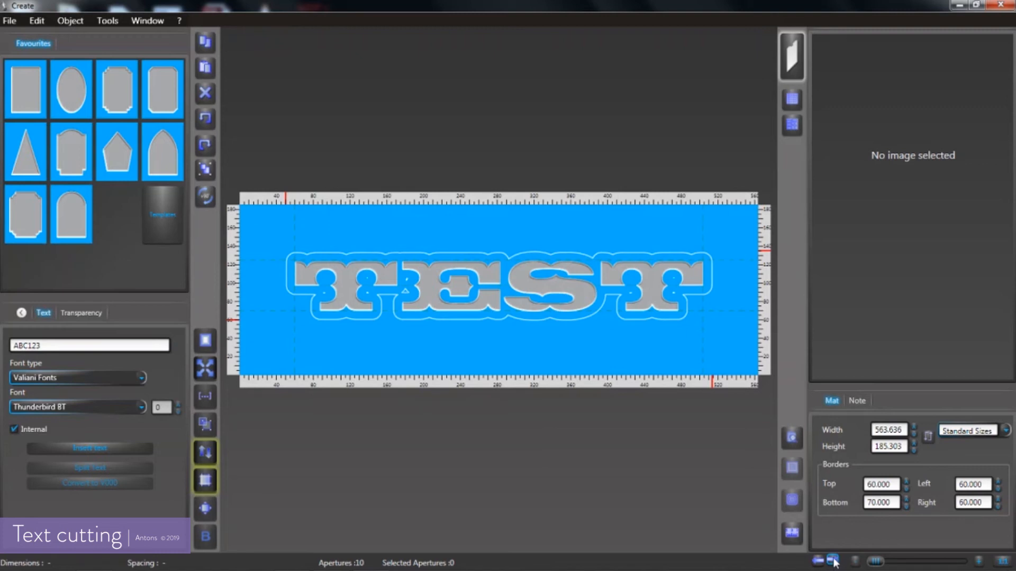
{"action": "left_click", "coordinate": [833, 562]}
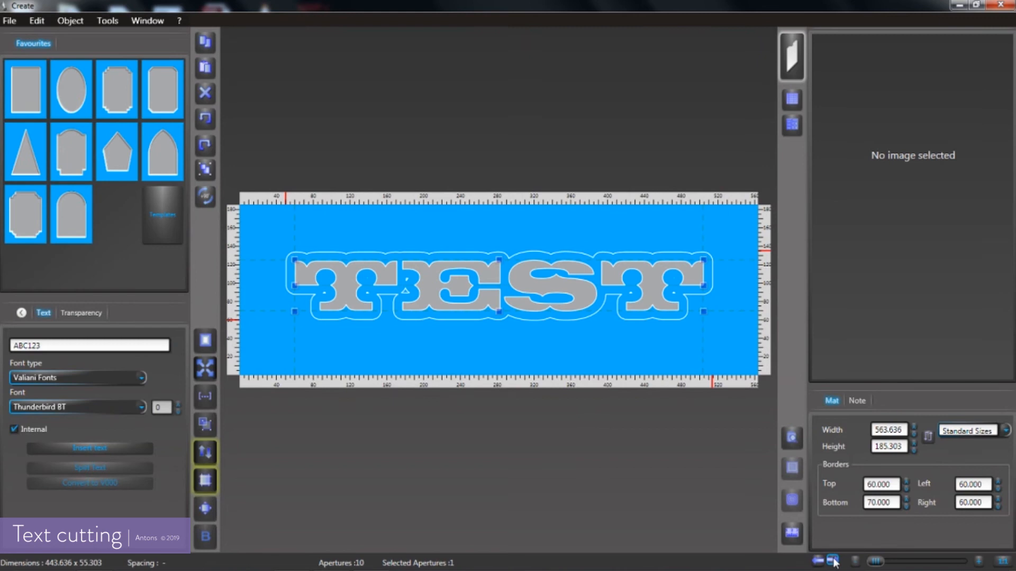
{"action": "left_click", "coordinate": [833, 562]}
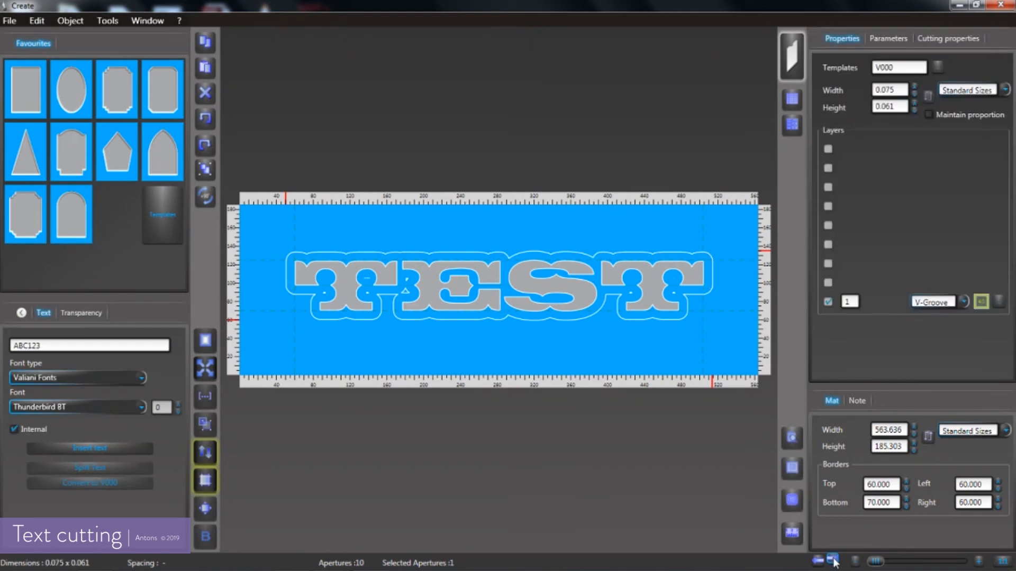
{"action": "key", "text": "Delete"}
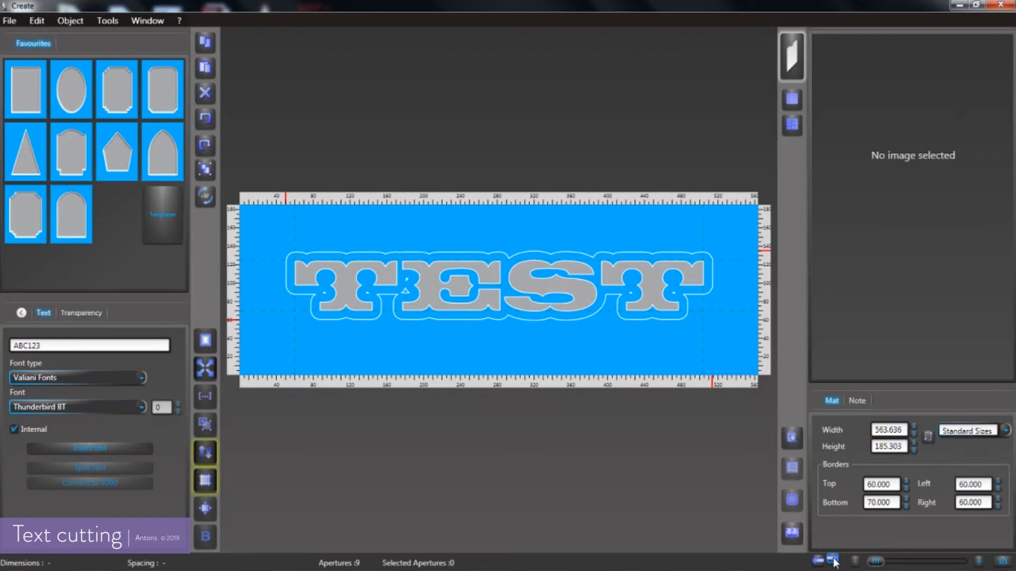
{"action": "left_click", "coordinate": [833, 562]}
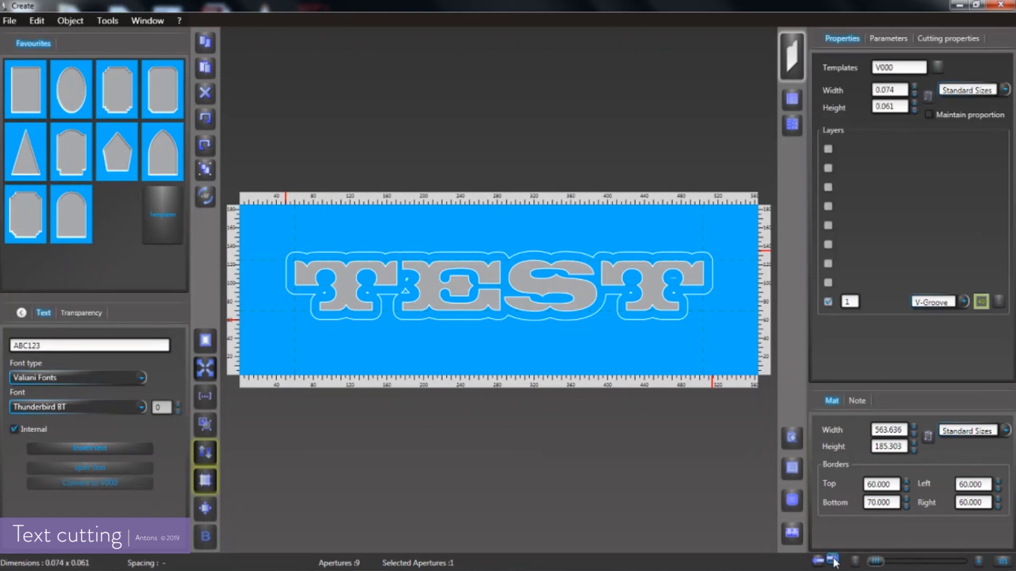
{"action": "key", "text": "Delete"}
Cycle through the exploded pieces and delete the remaining small outline fragments between the letters, keeping the outer contour
{"action": "left_click", "coordinate": [833, 561]}
{"action": "left_click", "coordinate": [833, 562]}
{"action": "key", "text": "Delete"}
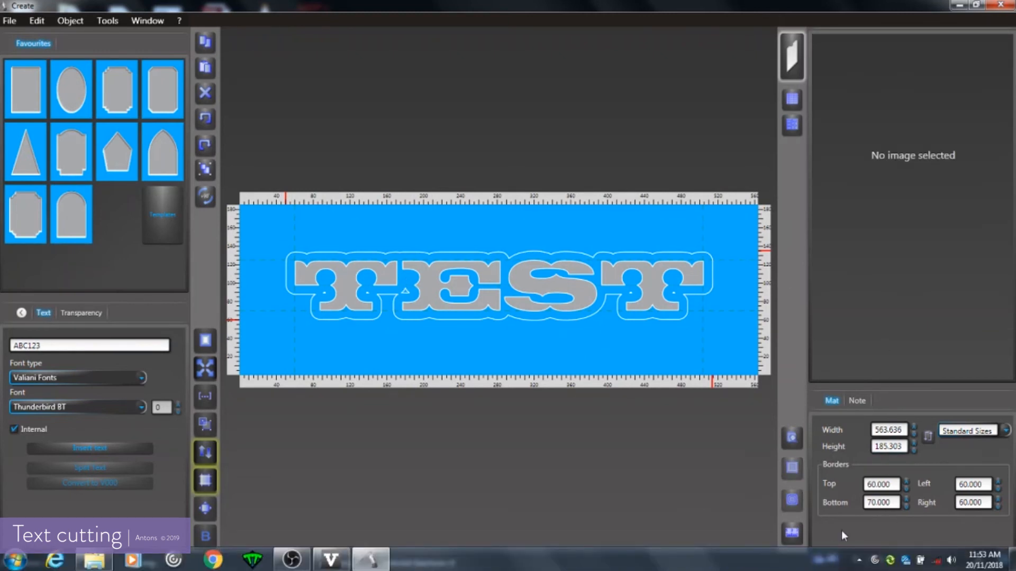
{"action": "left_click", "coordinate": [834, 559]}
{"action": "left_click", "coordinate": [835, 559]}
{"action": "key", "text": "Delete"}
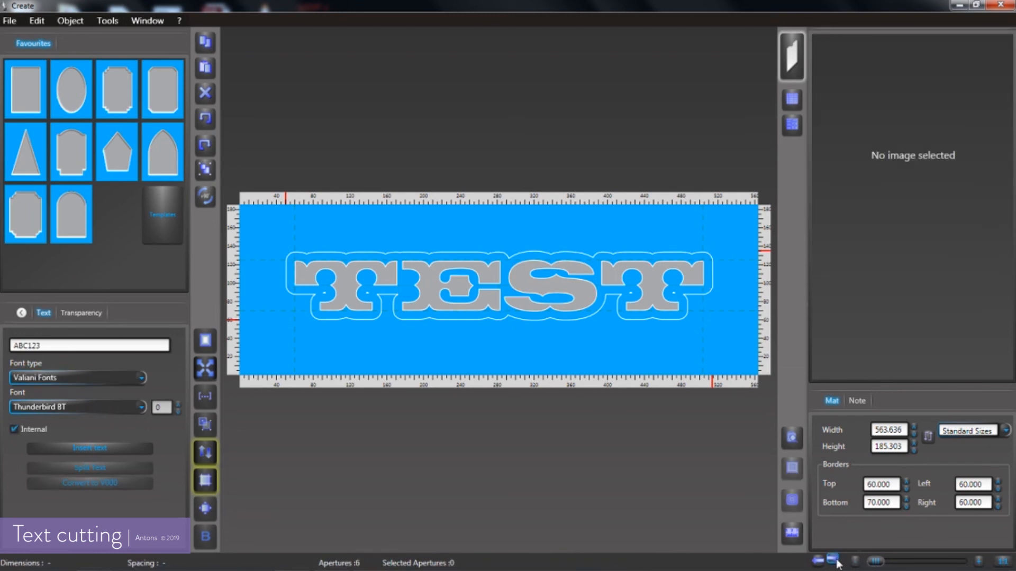
{"action": "left_click", "coordinate": [834, 560]}
{"action": "left_click", "coordinate": [835, 560]}
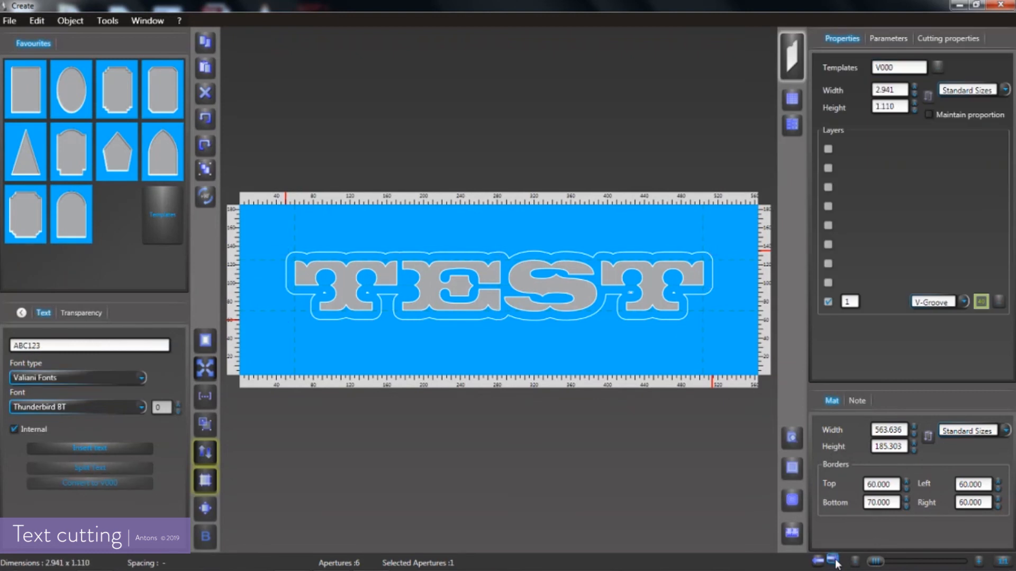
{"action": "key", "text": "Delete"}
{"action": "left_click", "coordinate": [835, 561]}
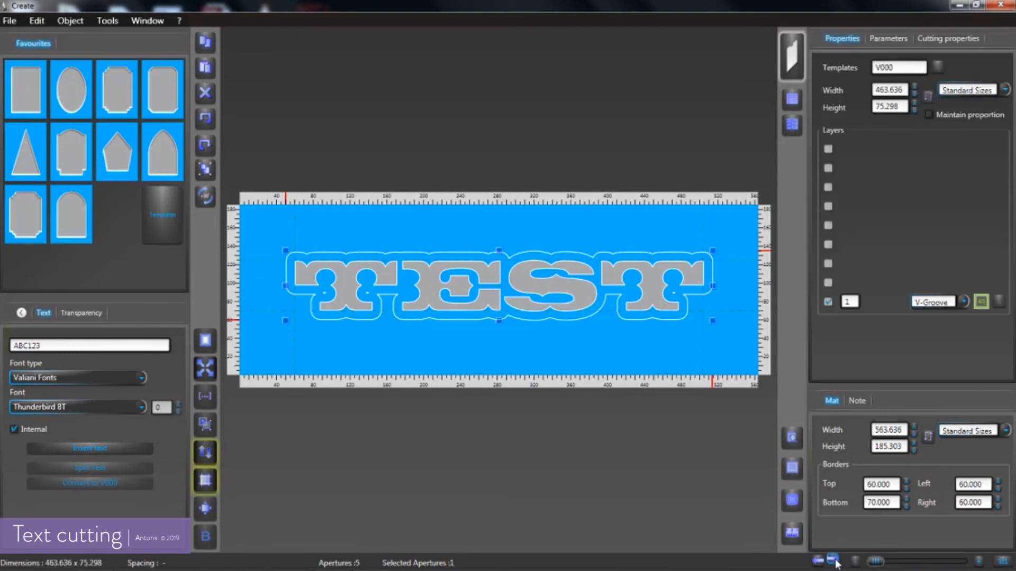
{"action": "left_click", "coordinate": [835, 561]}
{"action": "key", "text": "Delete"}
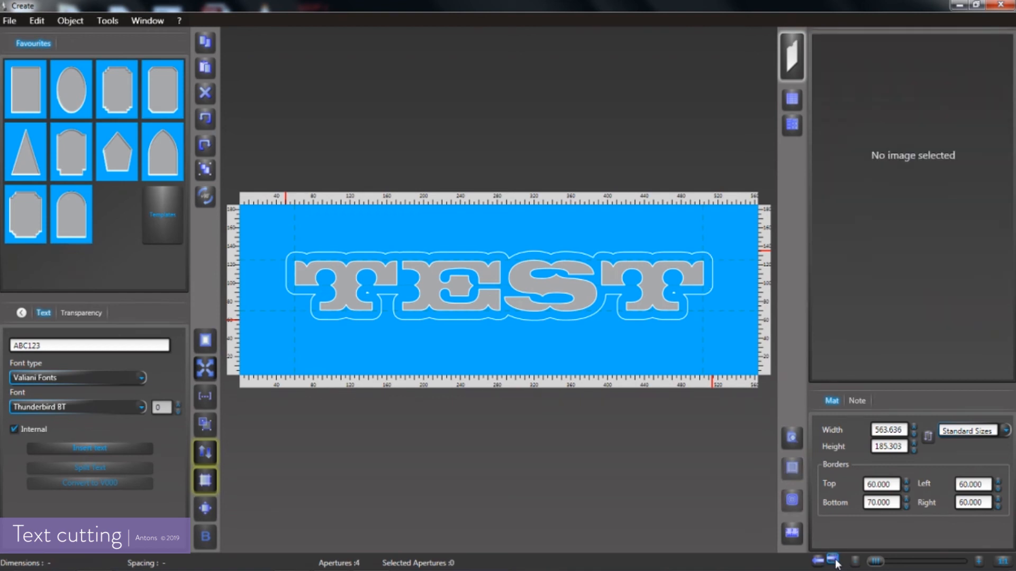
{"action": "left_click", "coordinate": [834, 561]}
{"action": "left_click", "coordinate": [835, 560]}
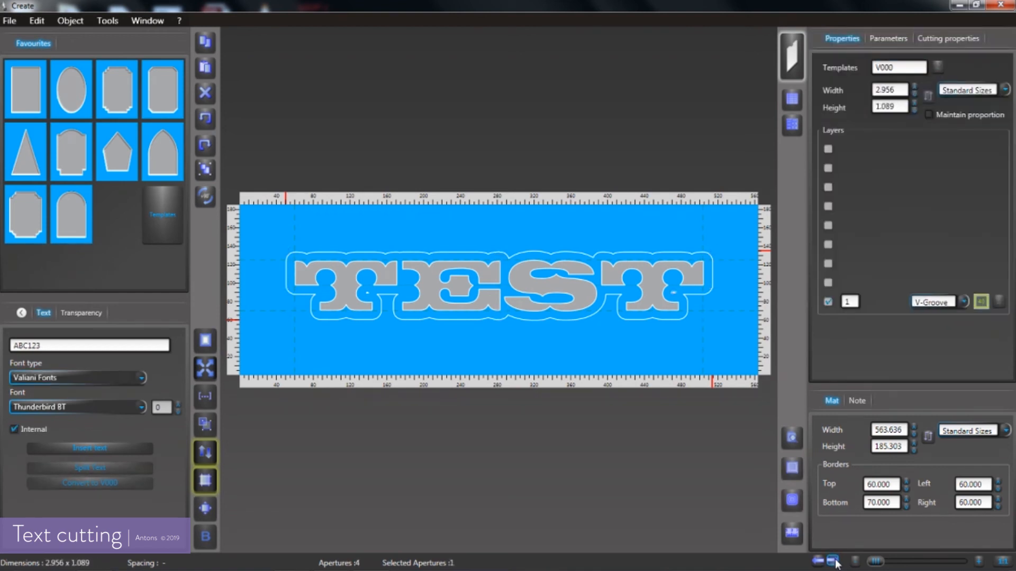
{"action": "key", "text": "Delete"}
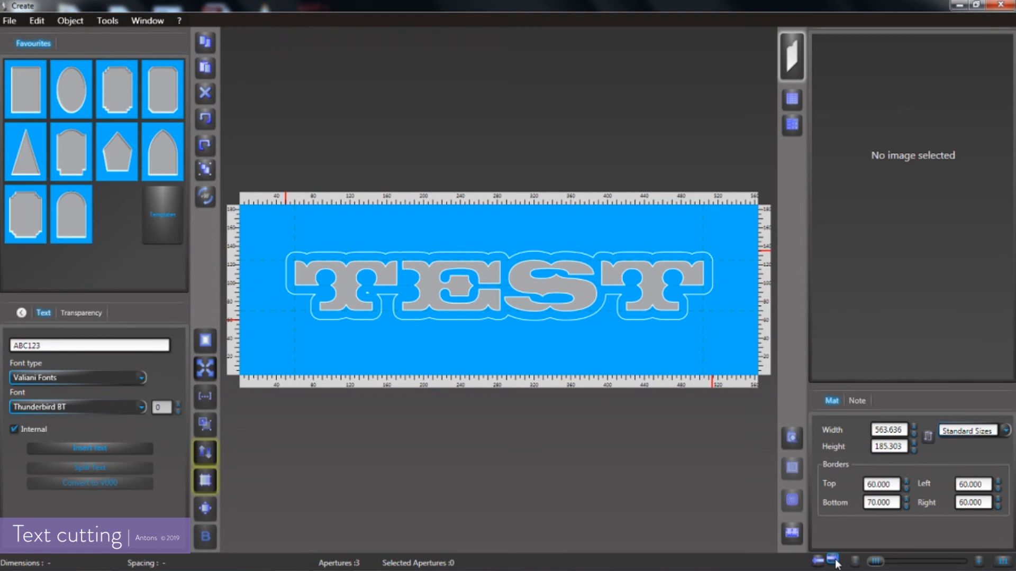
{"action": "left_click", "coordinate": [834, 560]}
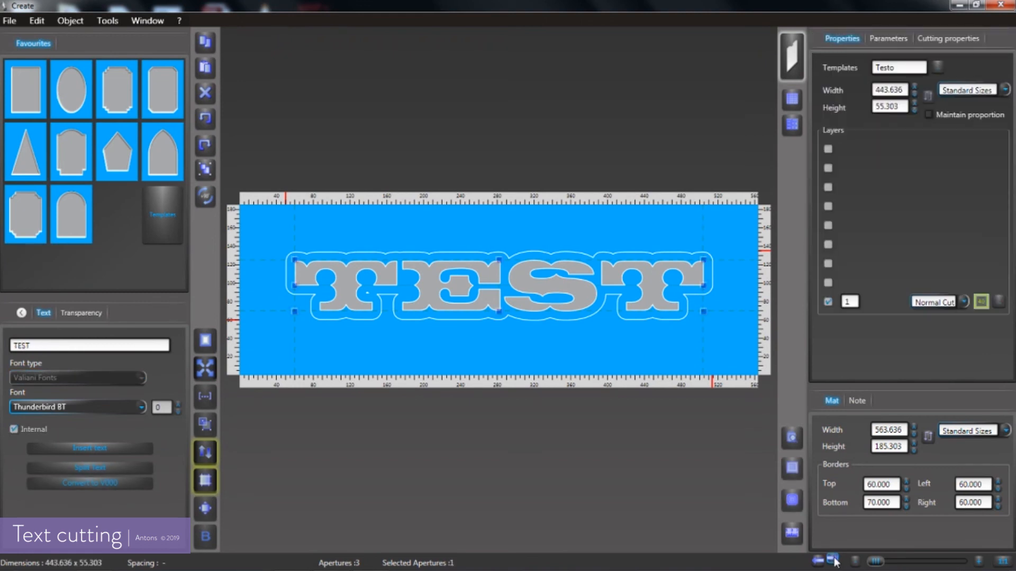
Undo the fragment deletions, the exploding and the V-Groove outline, back to the plain text
{"action": "left_click", "coordinate": [205, 119]}
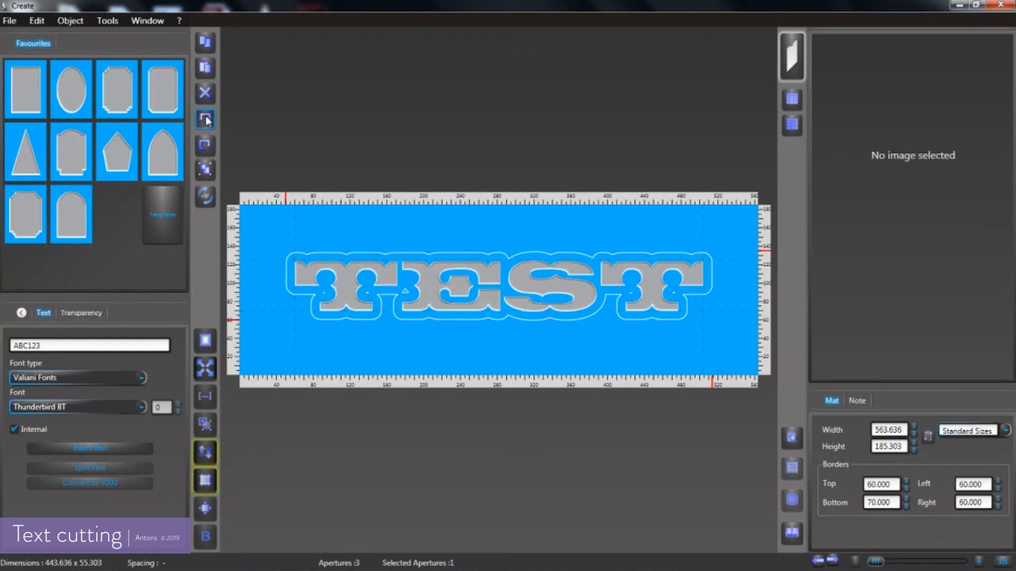
{"action": "left_click", "coordinate": [205, 119]}
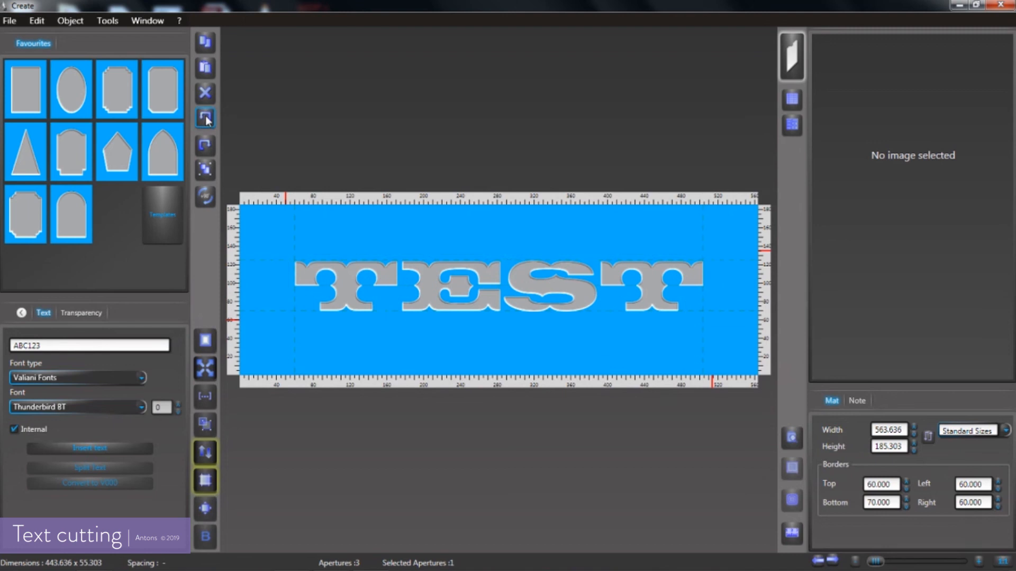
Outline the "TEST" text with a reveal of 15, Rounded style, on layer 1 as V-Groove
{"action": "left_click", "coordinate": [352, 298]}
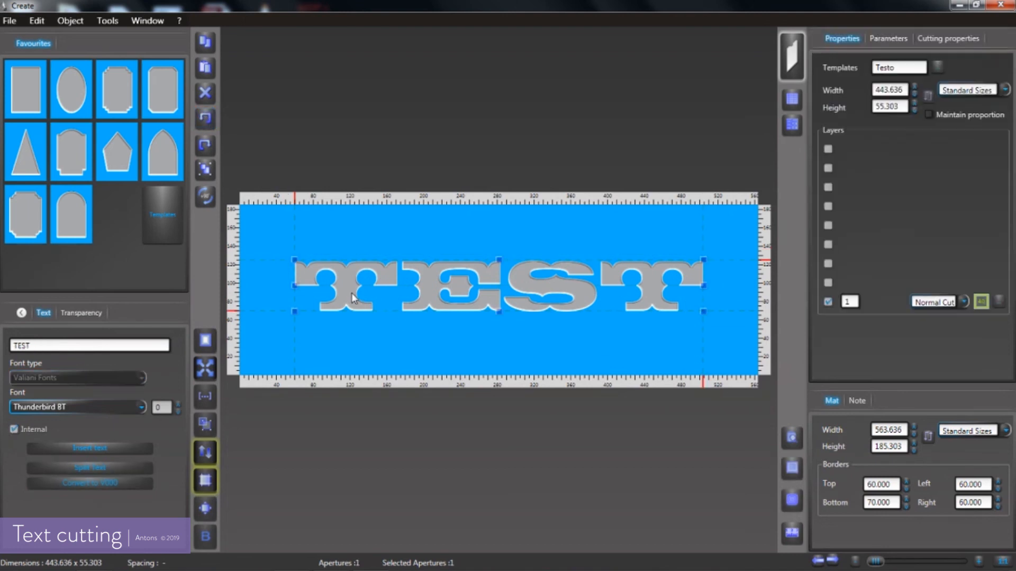
{"action": "left_click", "coordinate": [793, 499]}
{"action": "left_click_drag", "start_coordinate": [477, 234], "coordinate": [443, 234]}
{"action": "type", "text": "1"}
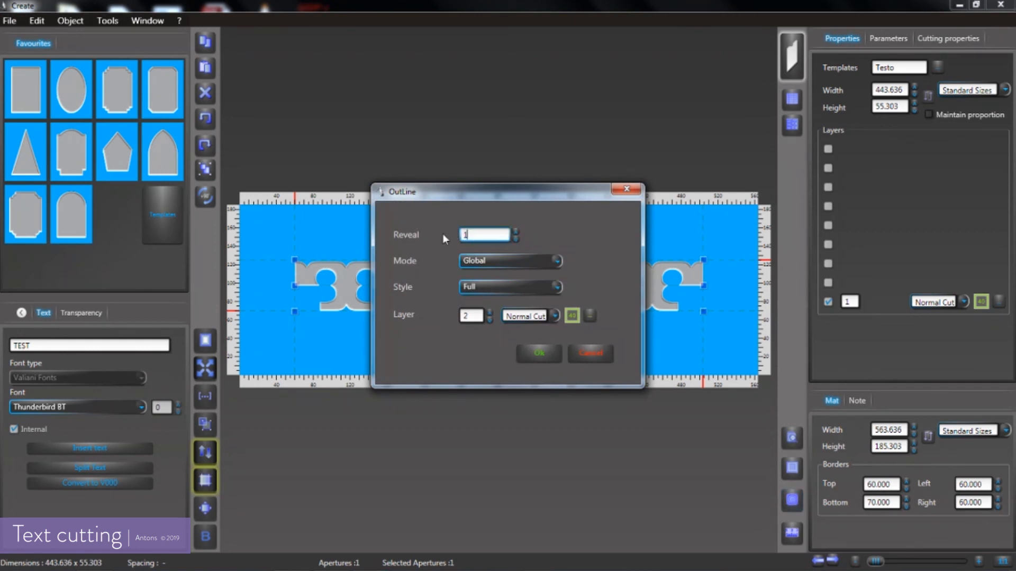
{"action": "type", "text": "5"}
{"action": "left_click", "coordinate": [554, 288]}
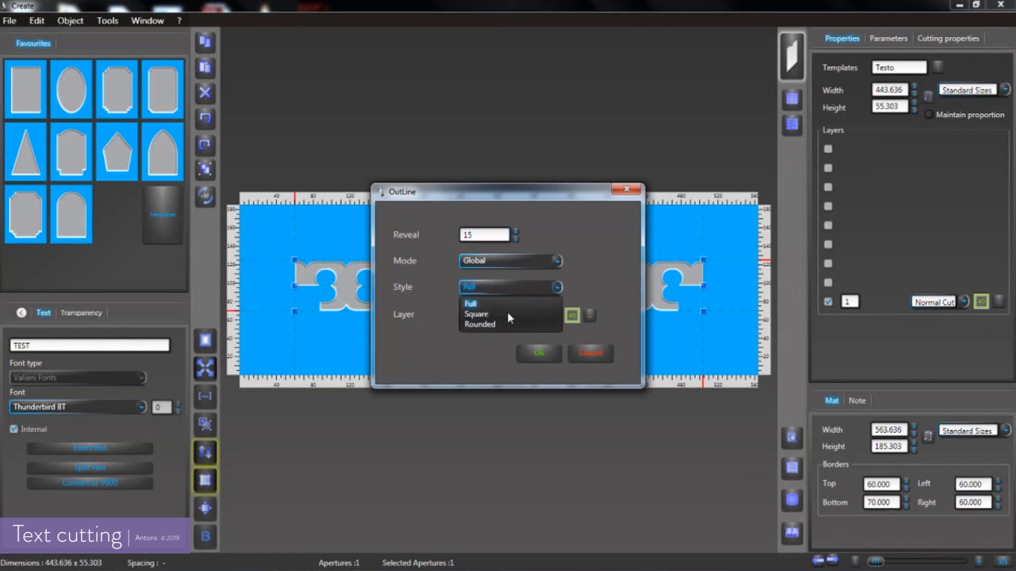
{"action": "left_click", "coordinate": [480, 324]}
{"action": "left_click", "coordinate": [554, 316]}
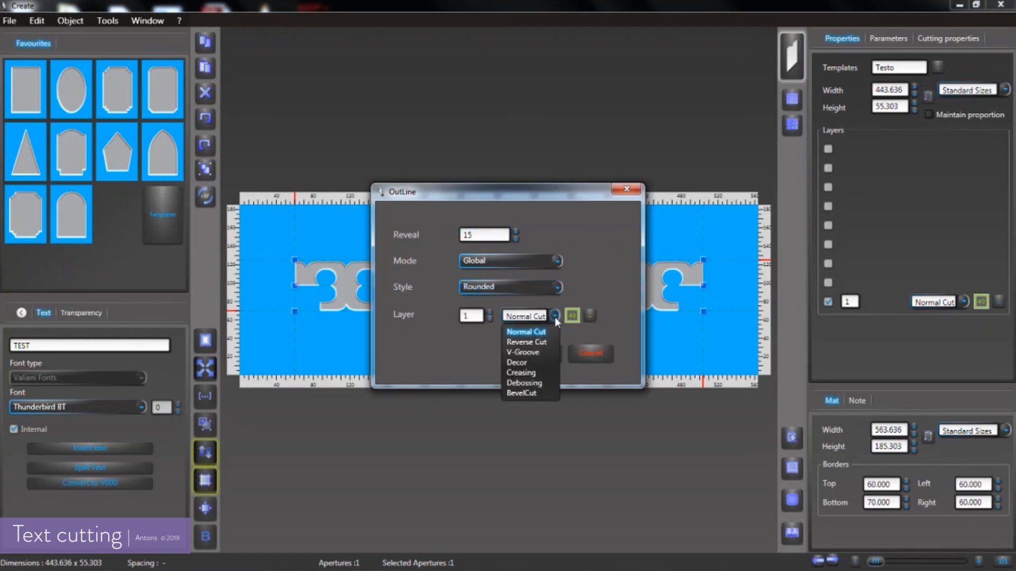
{"action": "left_click", "coordinate": [527, 354]}
{"action": "left_click", "coordinate": [538, 352]}
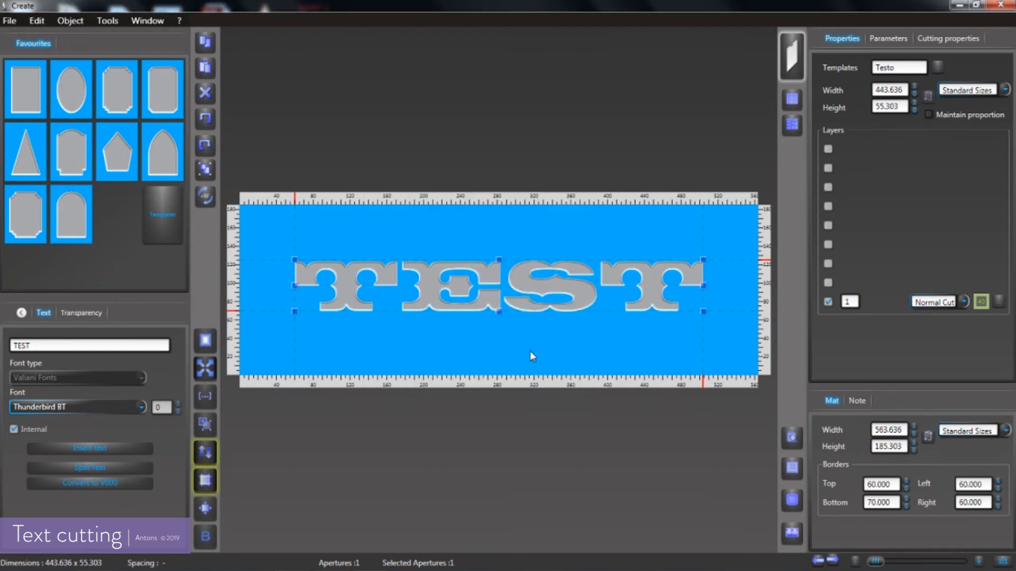